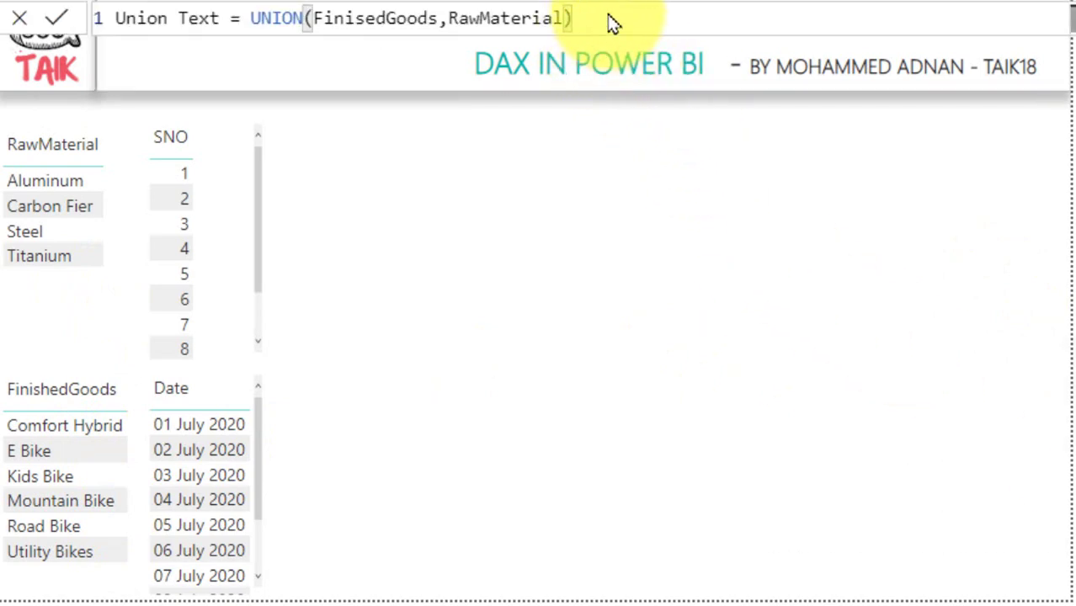
# Step: Remove the extra comma after RawMaterial in the Union Text UNION formula, commit it, and select the table visual
pyautogui.scroll(3, 613, 24)
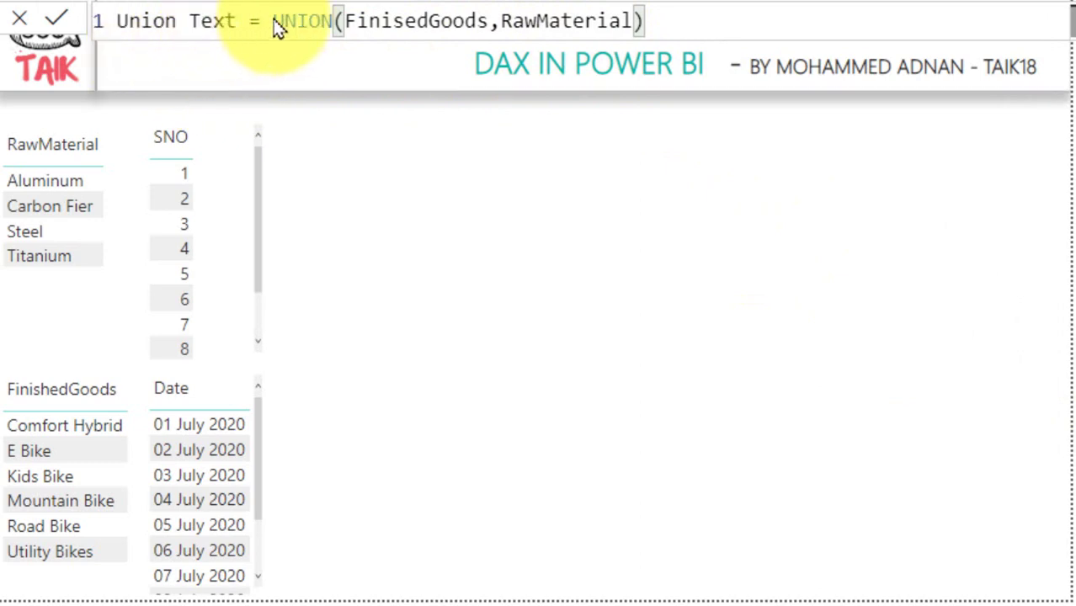
pyautogui.click(347, 24)
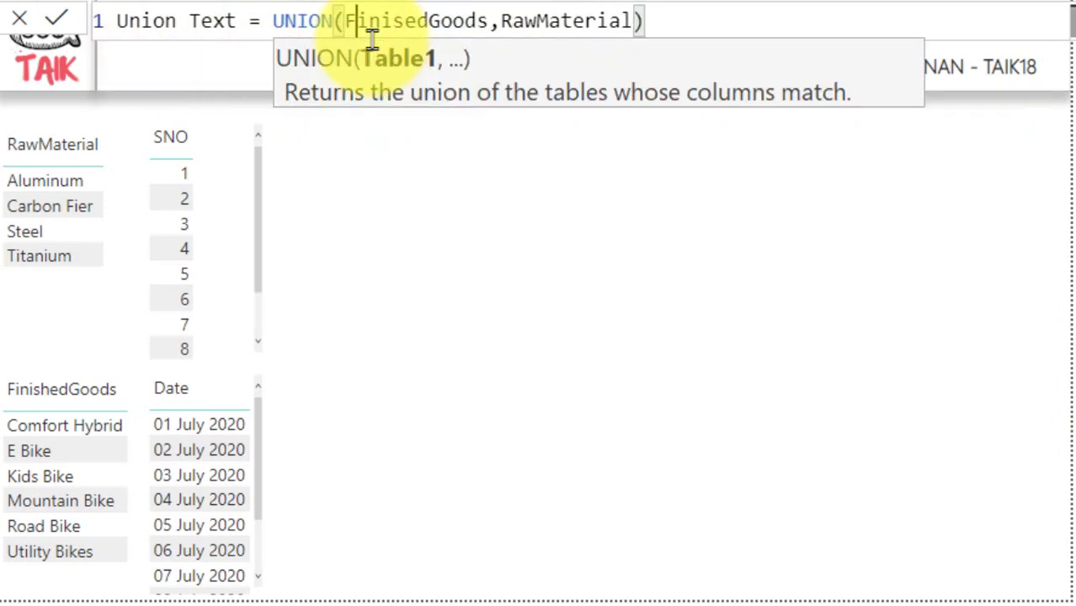
pyautogui.click(372, 40)
pyautogui.hotkey('ctrl', 'Right')
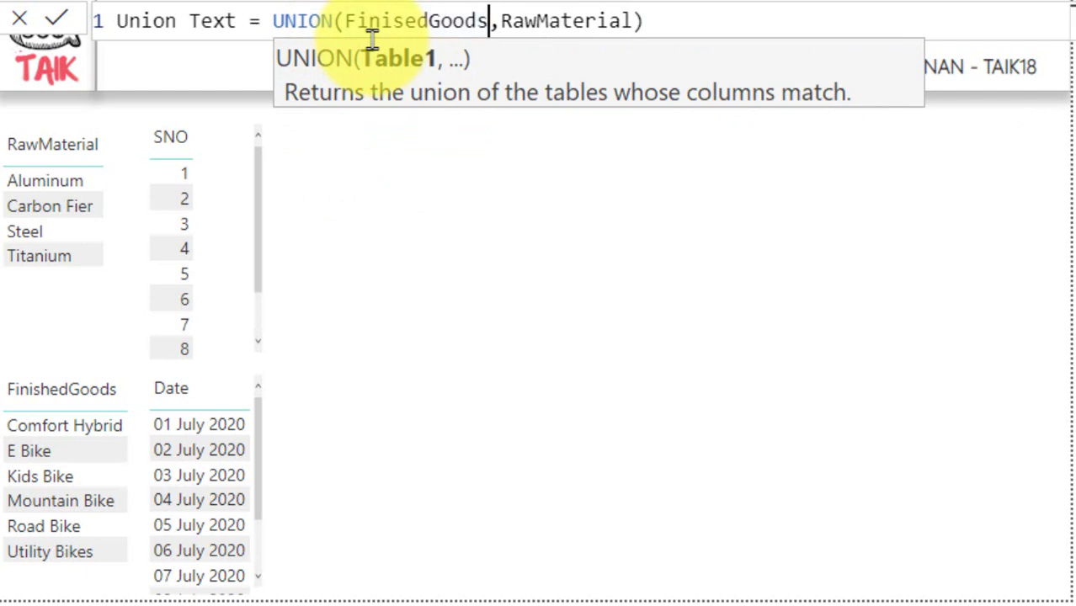
pyautogui.hotkey('ctrl', 'Right')
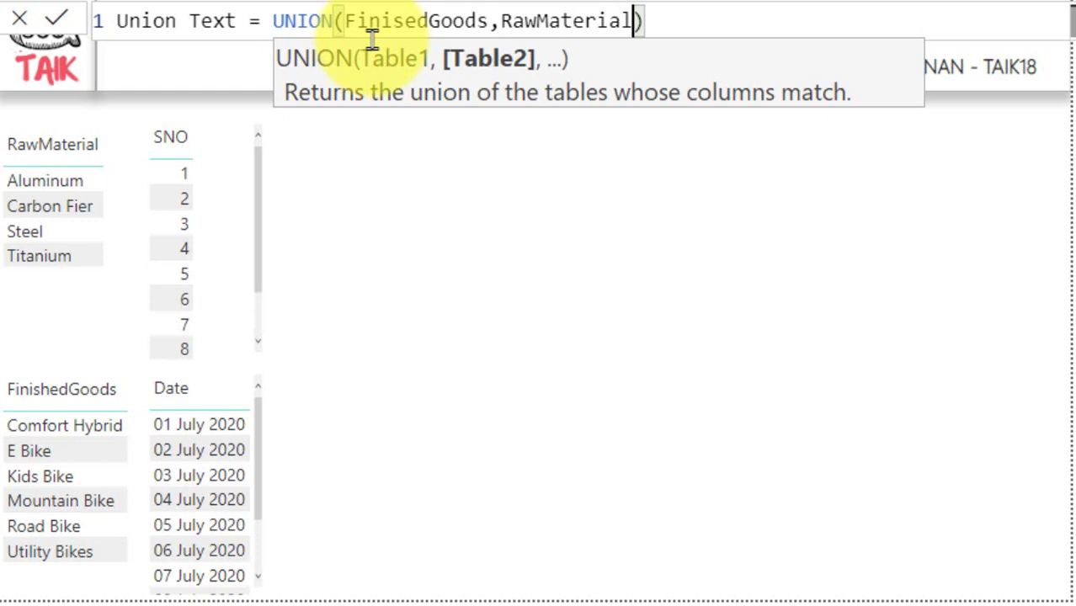
pyautogui.write(',')
pyautogui.press('BackSpace')
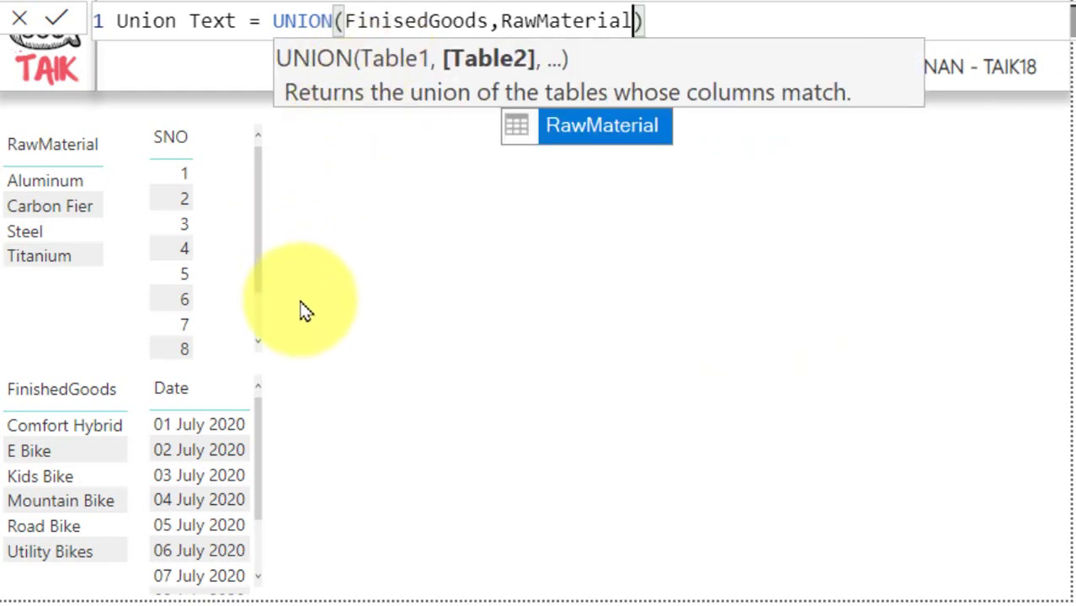
pyautogui.click(678, 320)
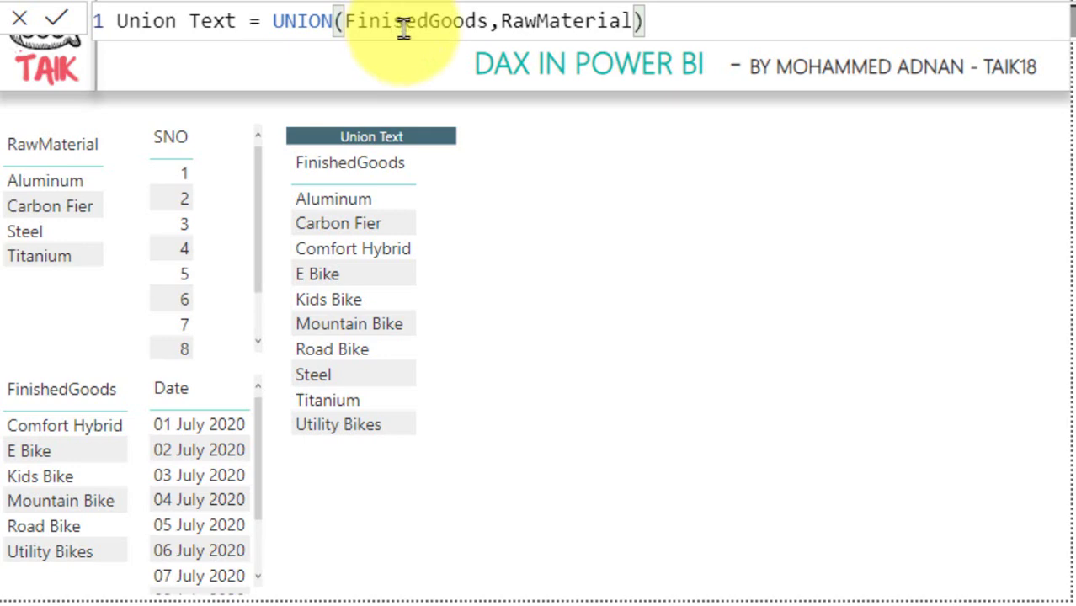
pyautogui.click(437, 137)
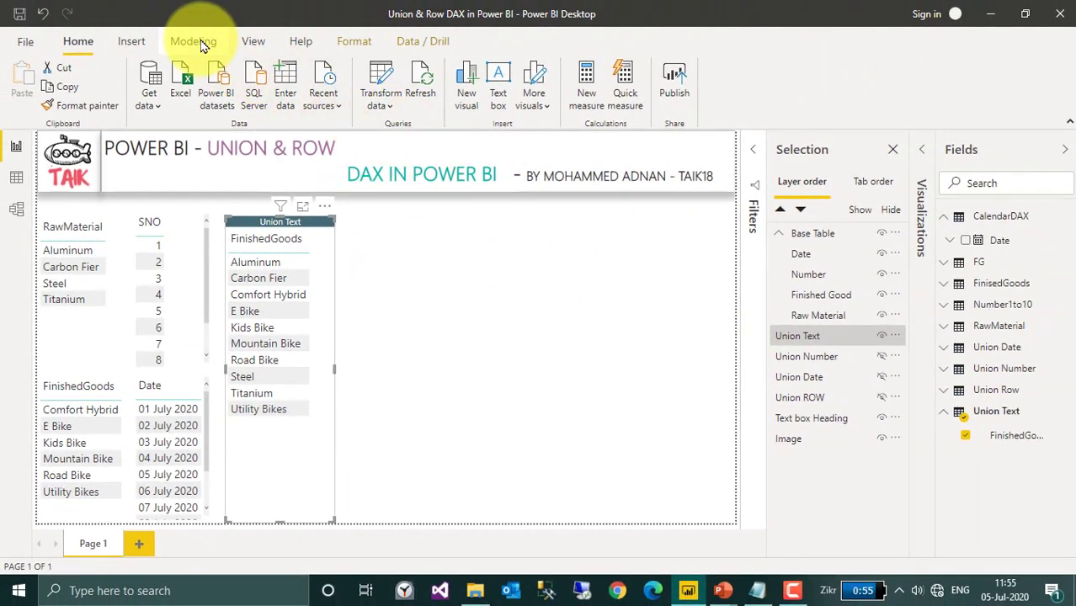
# Step: Create the calculated table Union RM = UNION(RawMaterial, FinisedGoods), then reselect the Union Text visual on the report
pyautogui.click(199, 41)
pyautogui.click(201, 87)
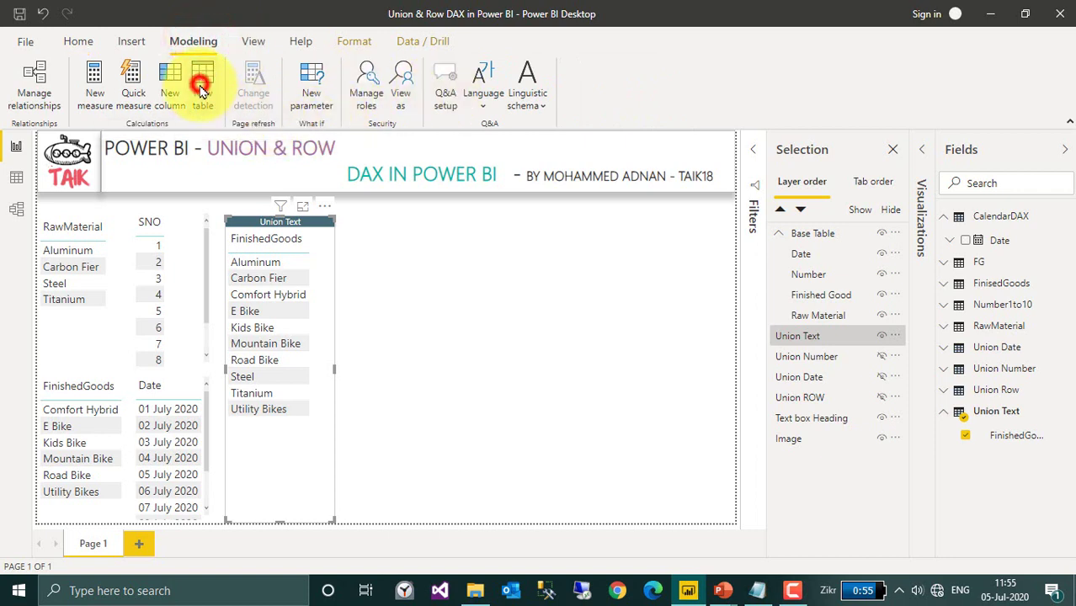
pyautogui.write('Union RM')
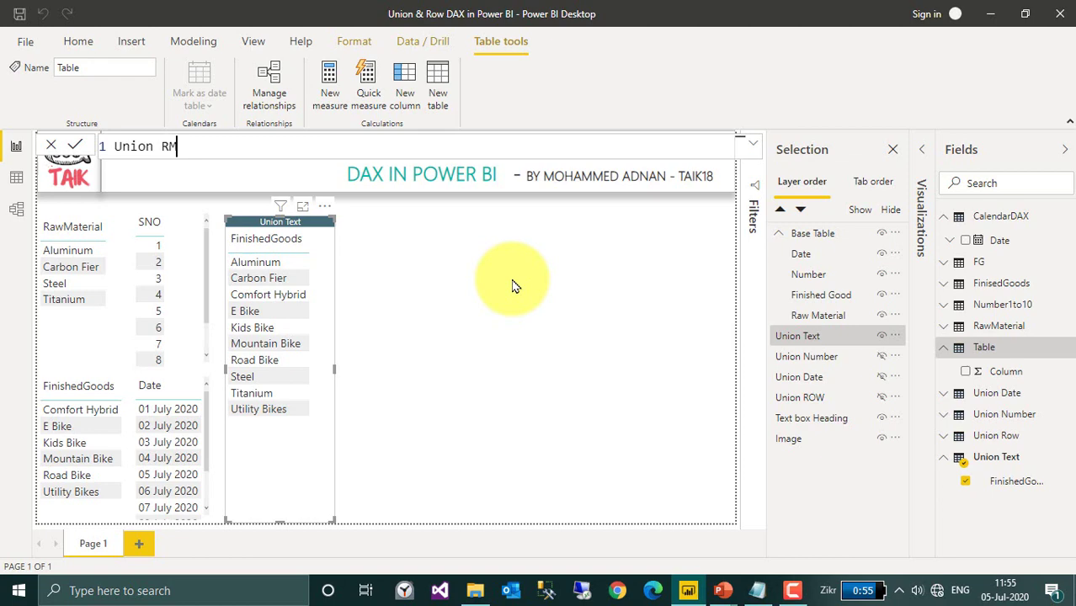
pyautogui.write(' = UNION(r')
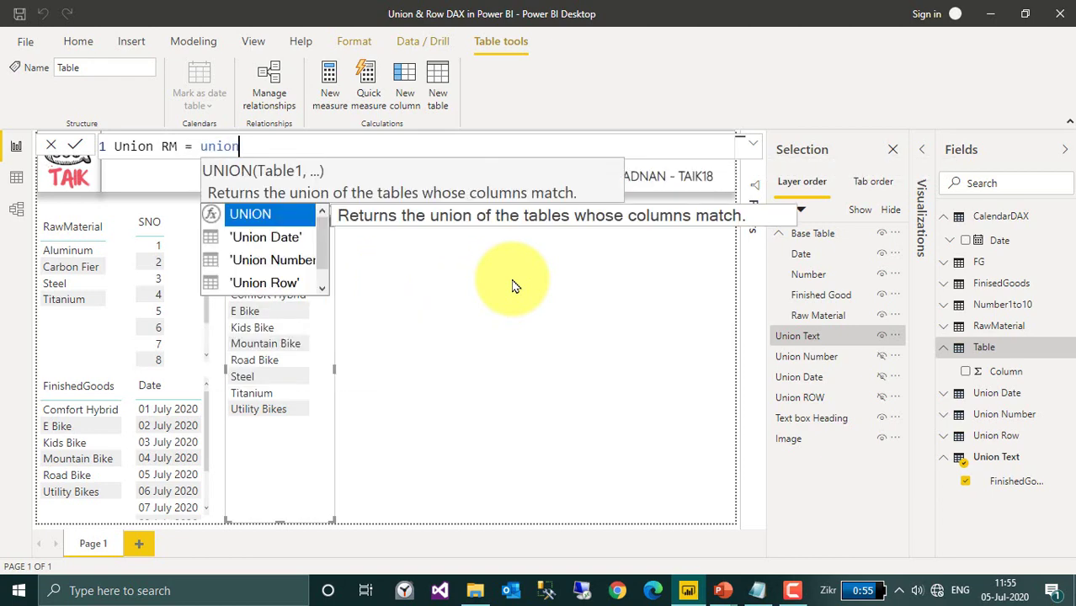
pyautogui.write('wa')
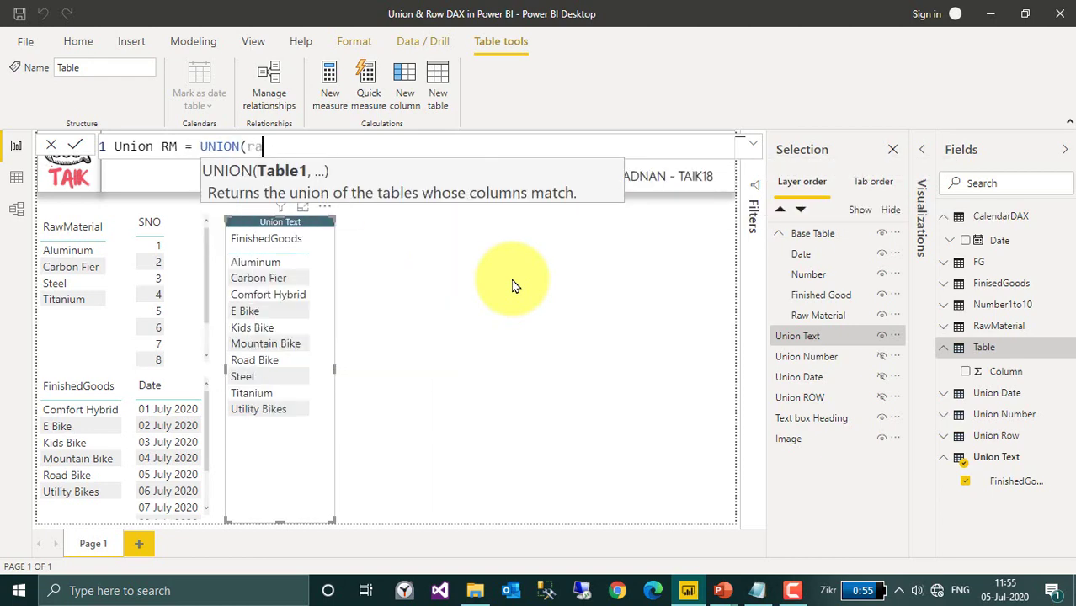
pyautogui.write('w')
pyautogui.press('Tab')
pyautogui.write(',fi')
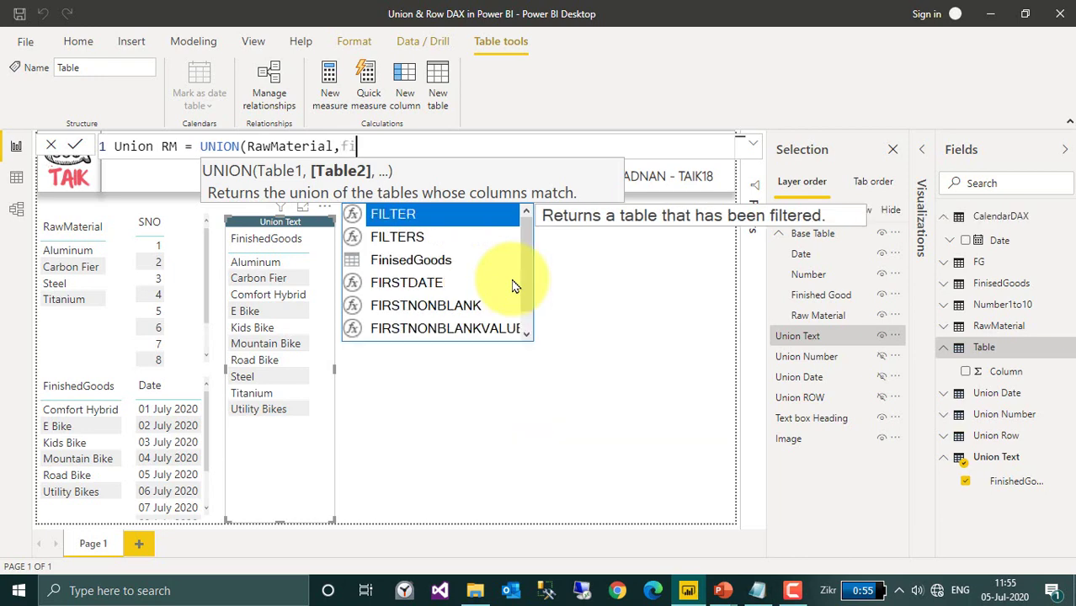
pyautogui.press('BackSpace')
pyautogui.write('ini')
pyautogui.press('Tab')
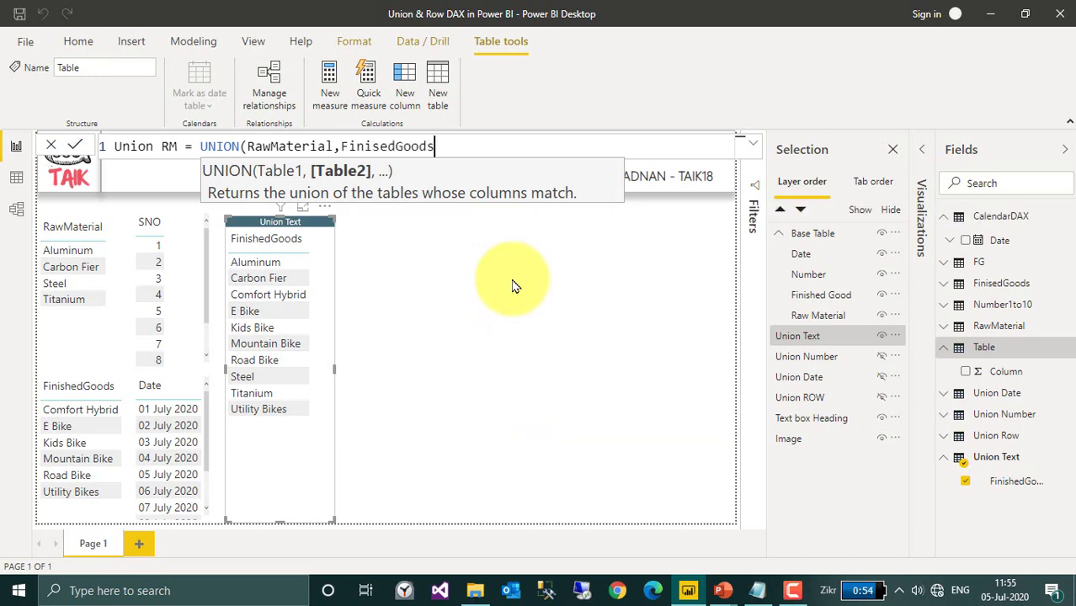
pyautogui.write(')')
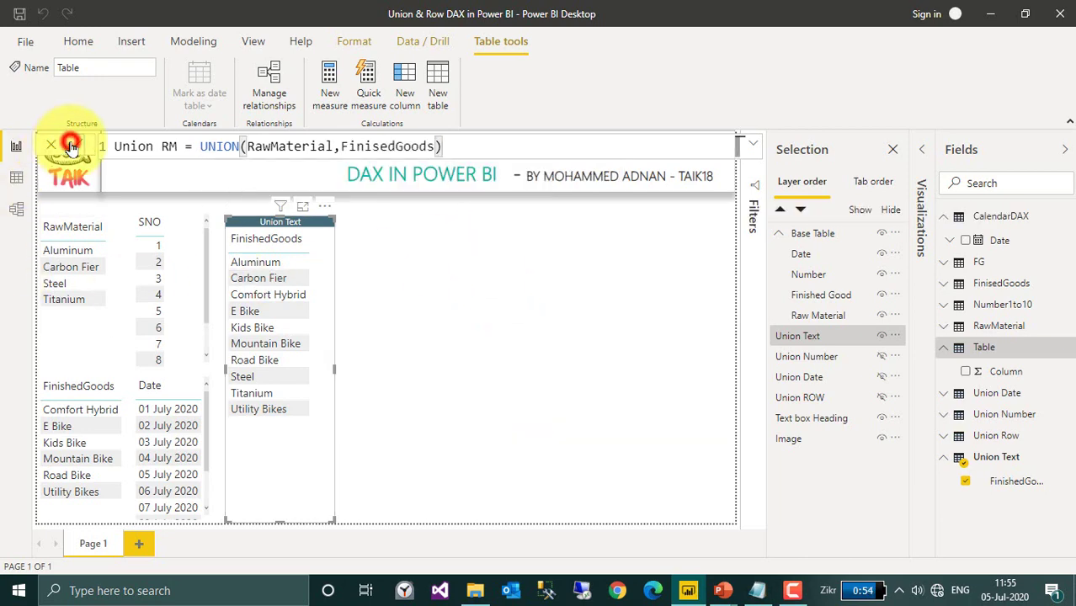
pyautogui.click(74, 146)
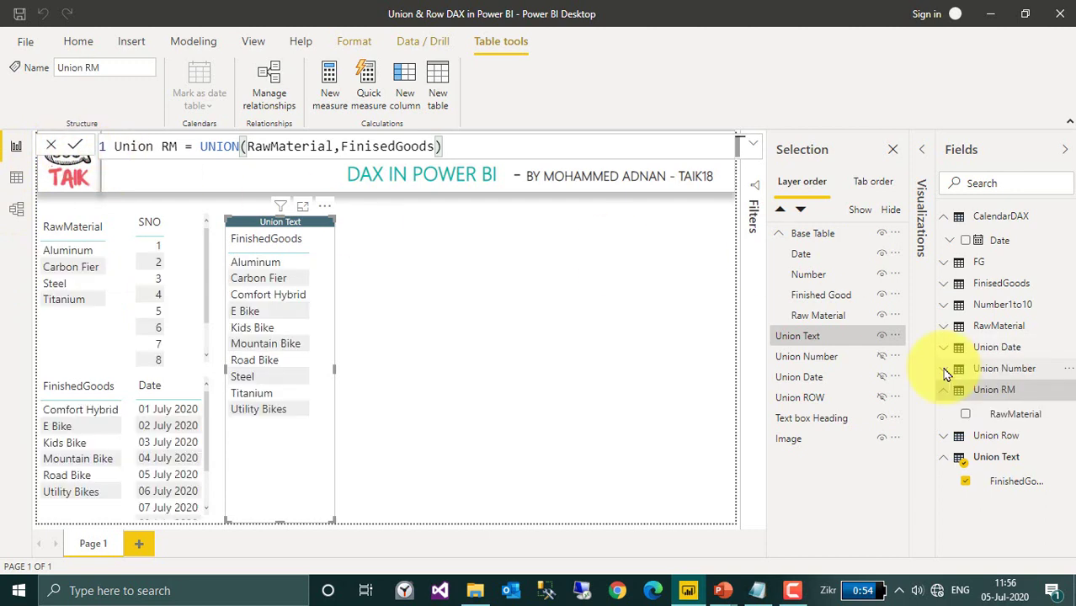
pyautogui.click(518, 407)
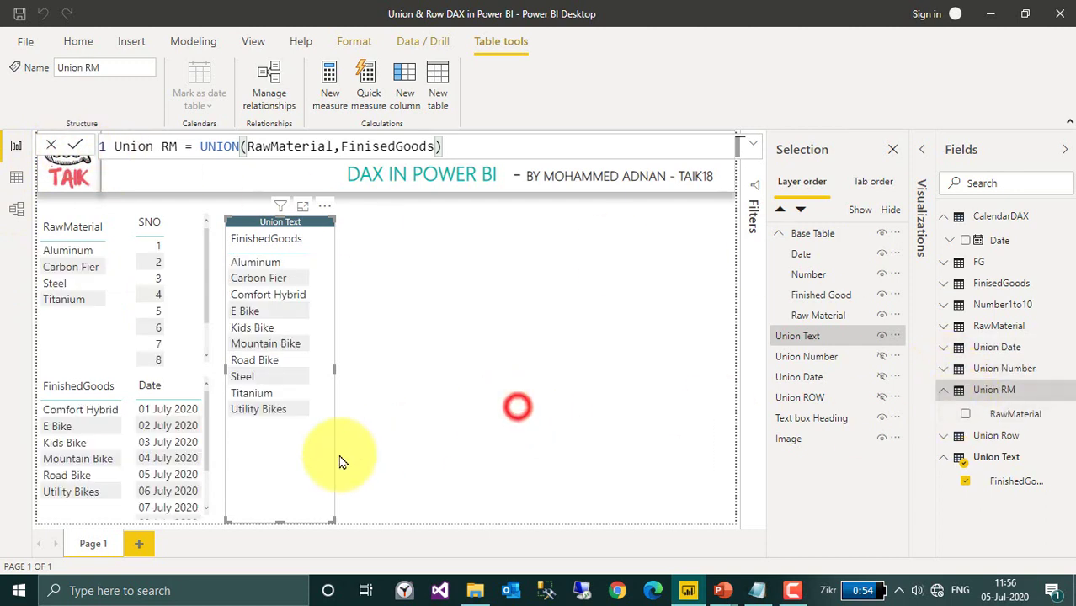
pyautogui.click(278, 455)
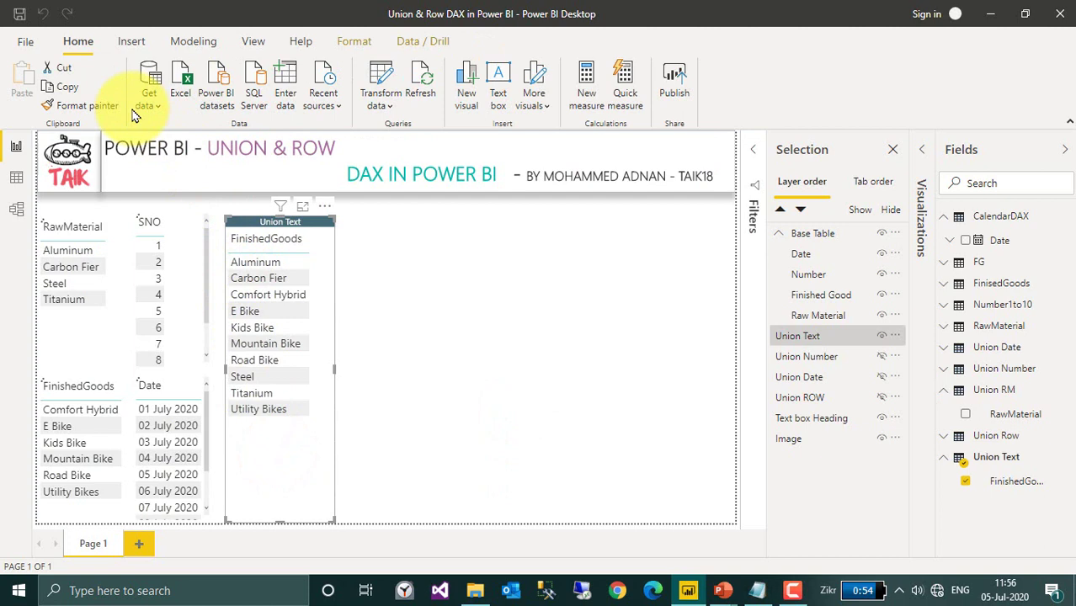
# Step: Duplicate the Union Text table visual and place the copy beside the original
pyautogui.click(65, 87)
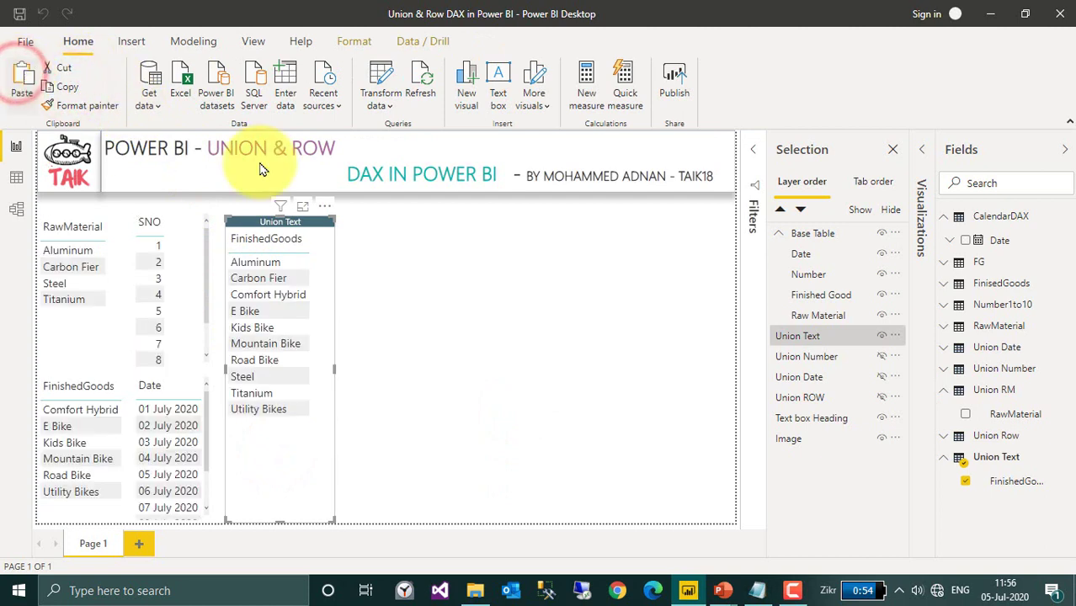
pyautogui.click(297, 459)
pyautogui.hotkey('ctrl', 'v')
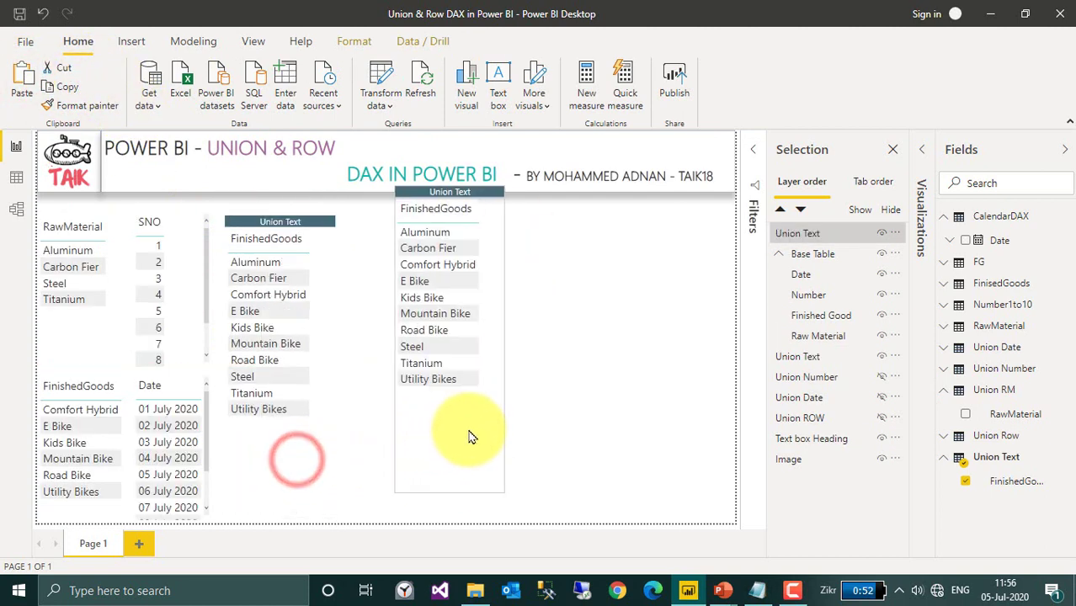
pyautogui.moveTo(471, 437); pyautogui.dragTo(440, 464)
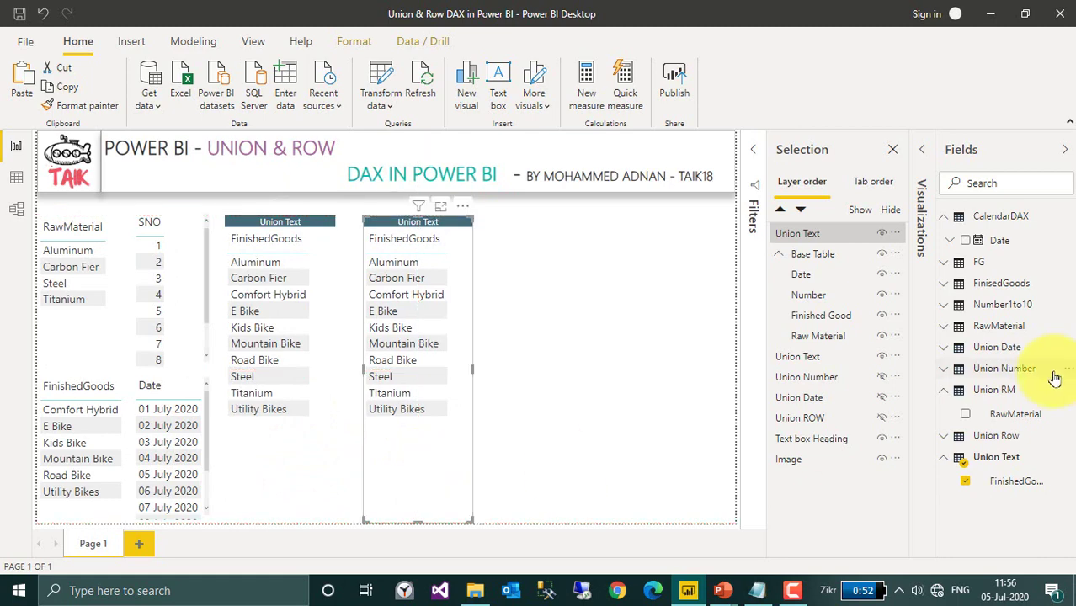
# Step: Replace the copy's FinishedGoods field with Union RM's RawMaterial, sort by it, and select Union RM
pyautogui.click(868, 153)
pyautogui.click(921, 173)
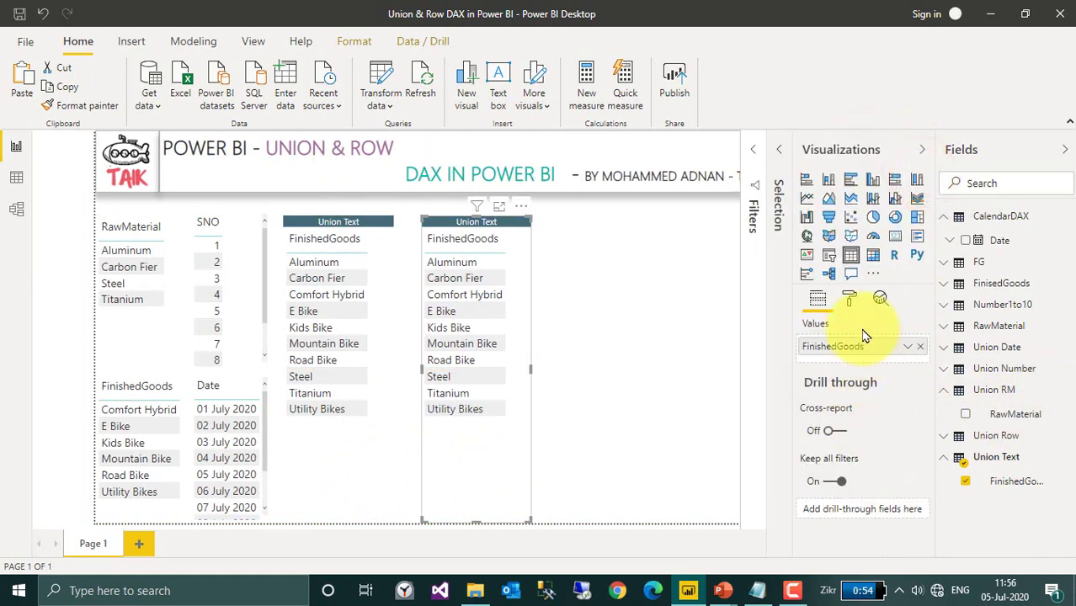
pyautogui.click(920, 347)
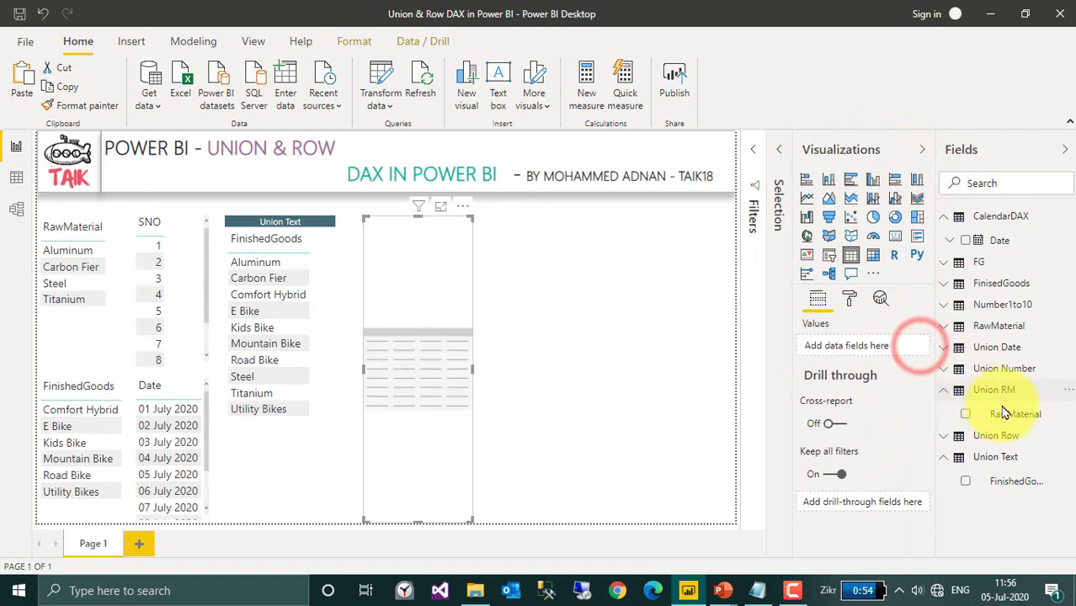
pyautogui.moveTo(1002, 410); pyautogui.dragTo(892, 355)
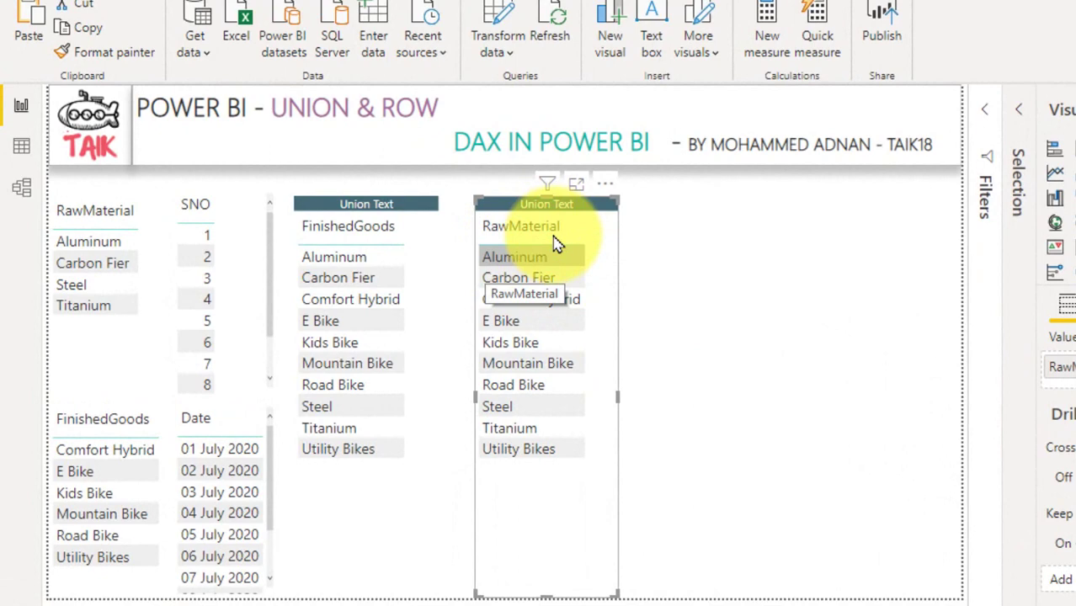
pyautogui.click(549, 239)
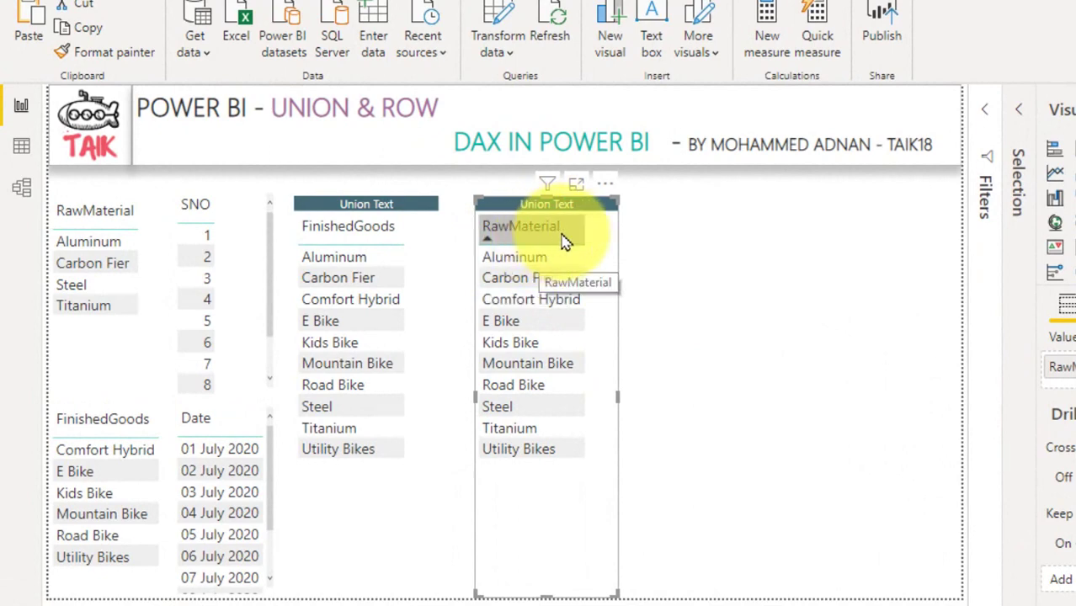
pyautogui.click(374, 314)
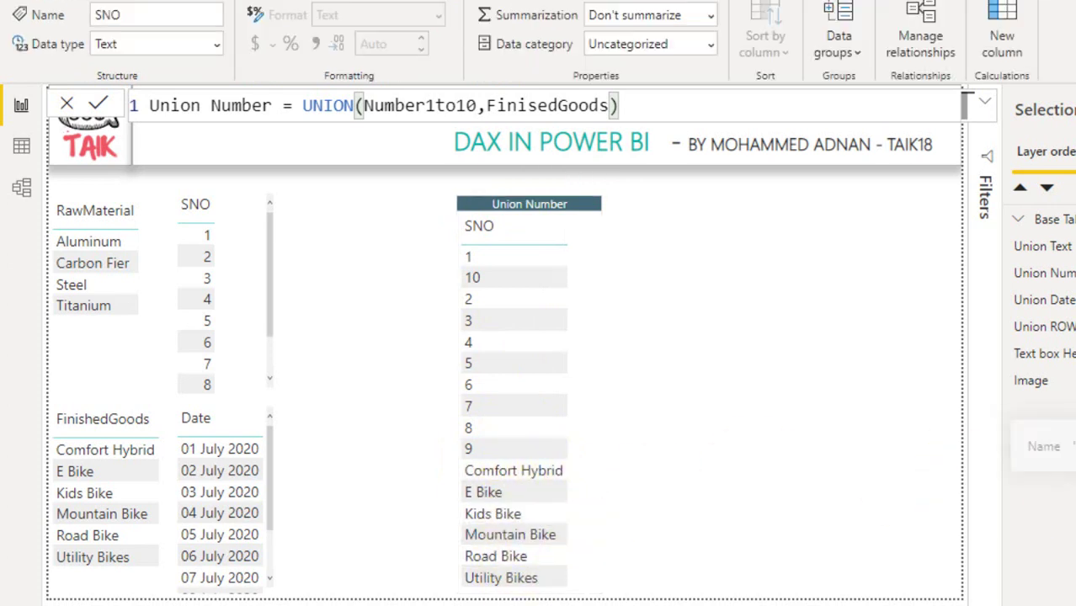
# Step: Cross-highlight SNO value 2 in the Union Number table, then clear the highlight
pyautogui.click(244, 254)
pyautogui.click(245, 254)
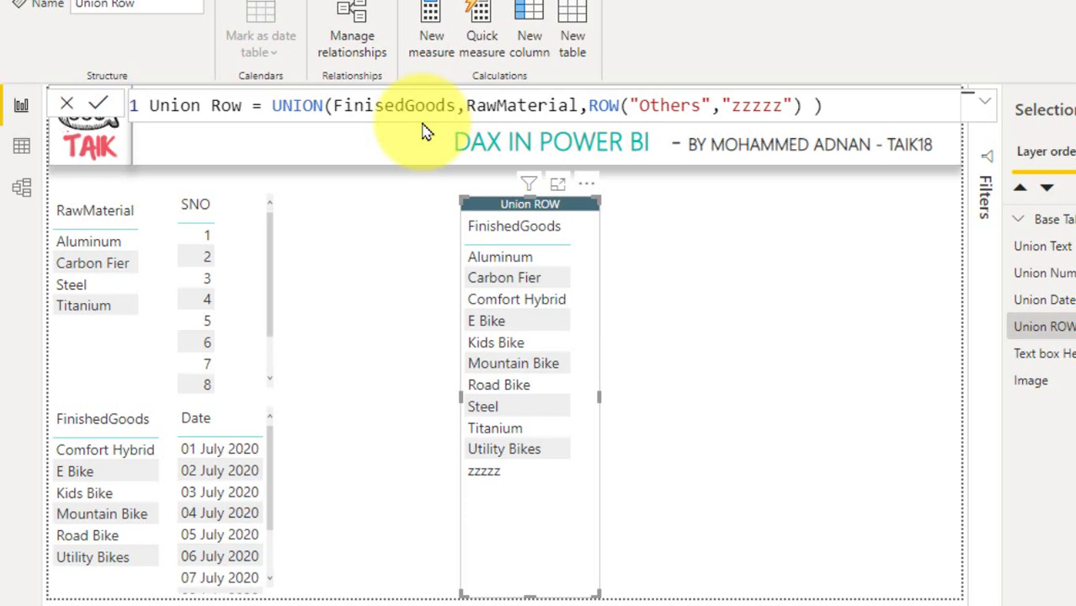
# Step: Step through each argument of UNION(FinisedGoods,RawMaterial,ROW("Others","zzzzz")) in the formula bar
pyautogui.press('Right')
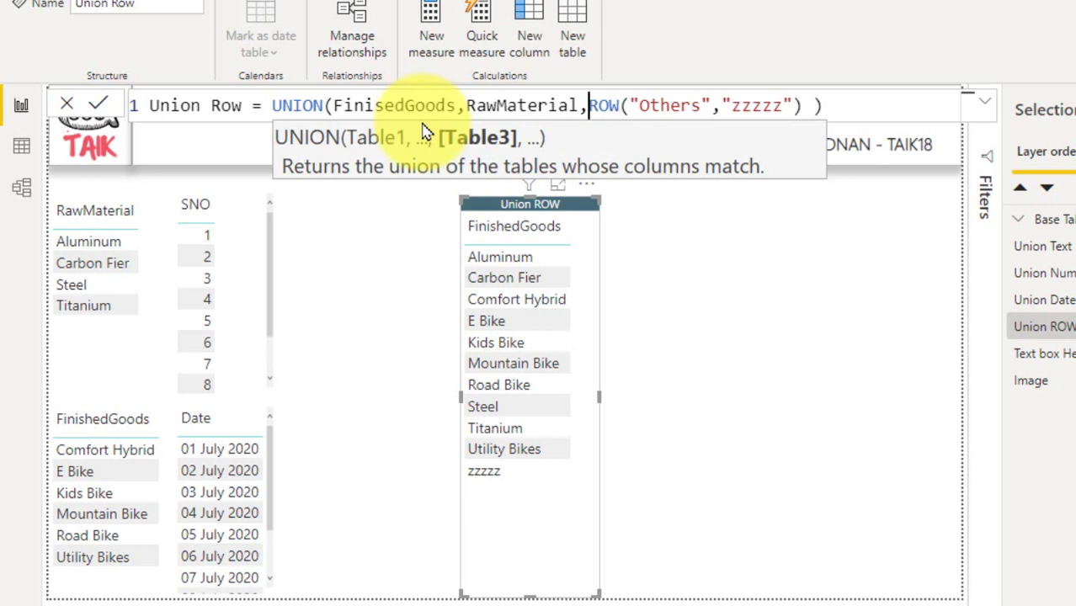
pyautogui.press('Right')
pyautogui.press('Right')
pyautogui.press('Right')
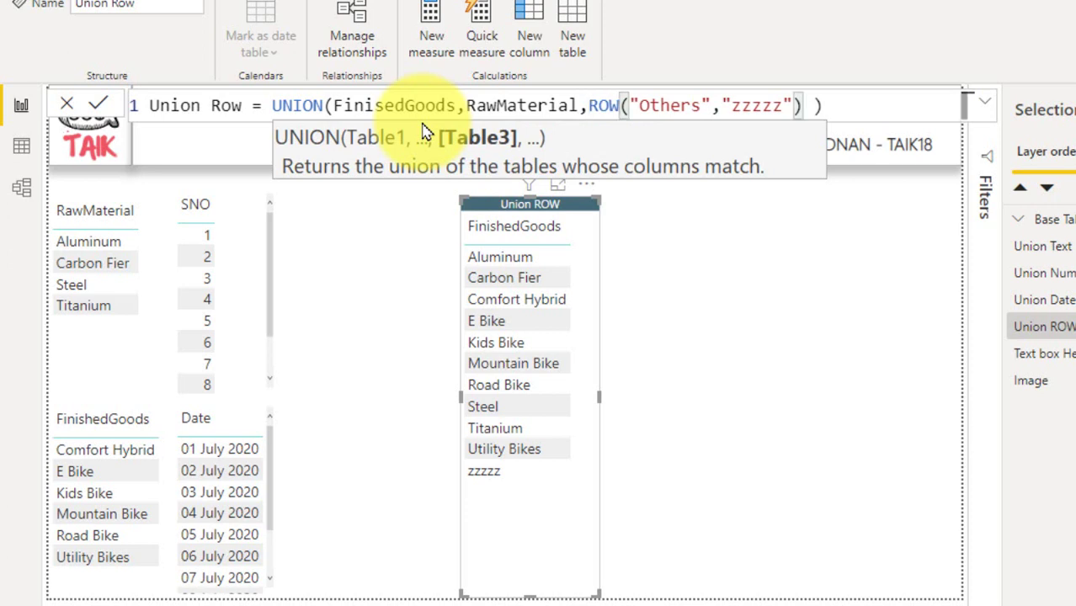
pyautogui.press('Right')
pyautogui.press('Right')
pyautogui.press('Right')
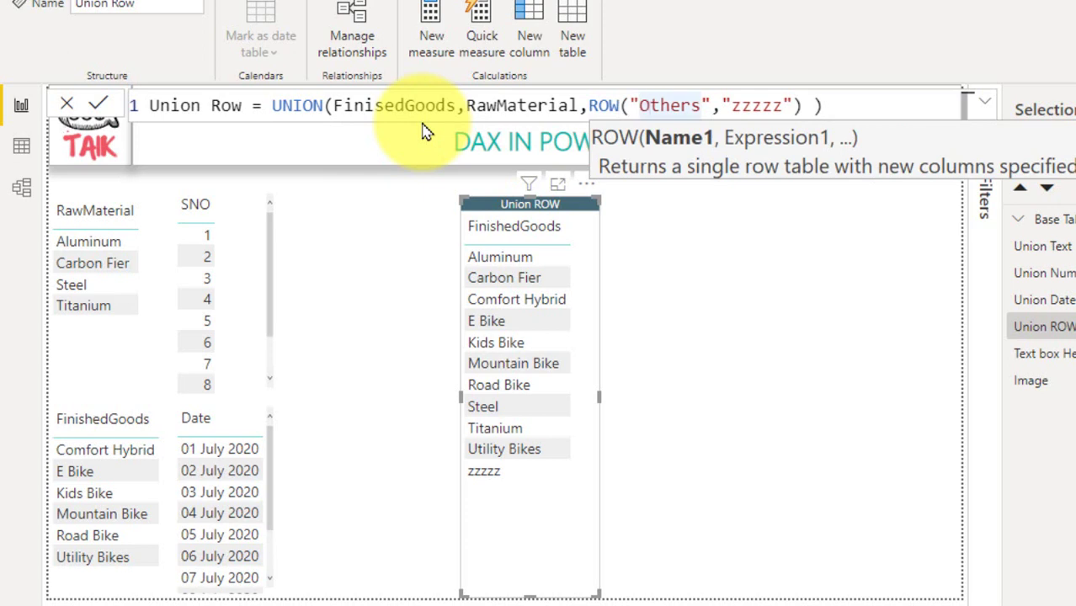
pyautogui.press('Right')
pyautogui.press('Right')
pyautogui.press('Right')
pyautogui.press('Right')
pyautogui.press('Right')
pyautogui.press('Right')
pyautogui.press('Right')
pyautogui.press('Right')
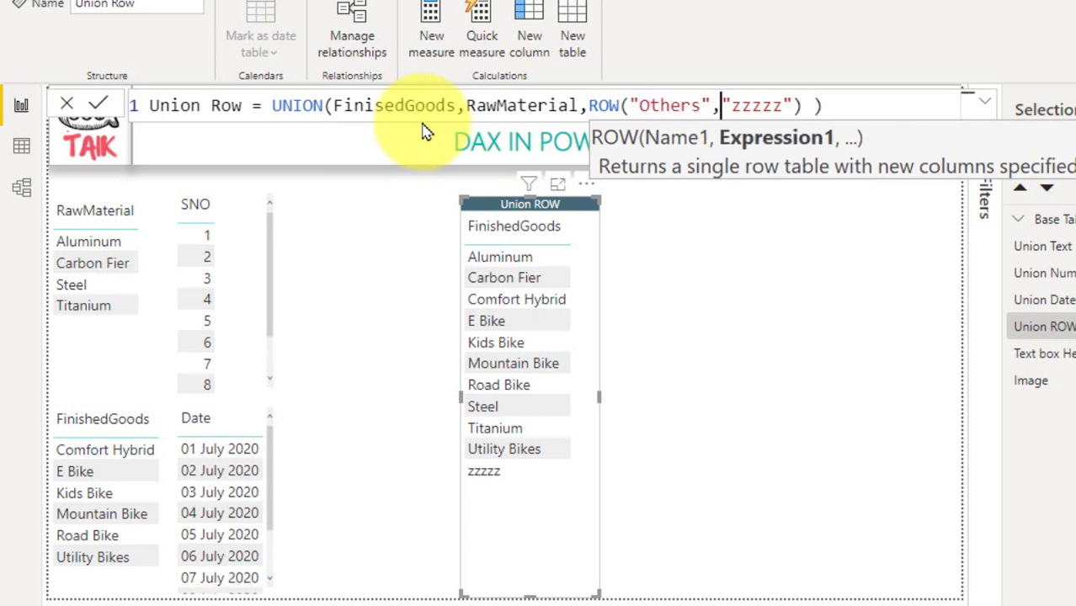
pyautogui.press('Right')
pyautogui.press('Right')
pyautogui.press('Right')
pyautogui.press('Right')
pyautogui.press('Right')
# Step: Replace "zzzzz" with Others in the ROW function and commit the Union Row formula
pyautogui.hotkey('ctrl', 'shift', 'Left')
pyautogui.write('Others')
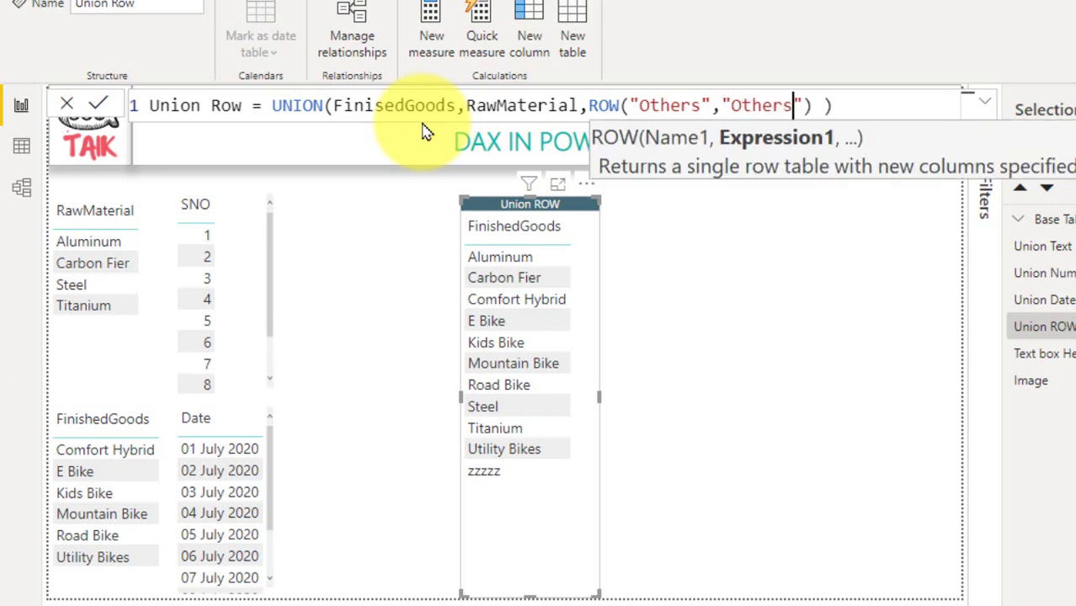
pyautogui.press('Return')
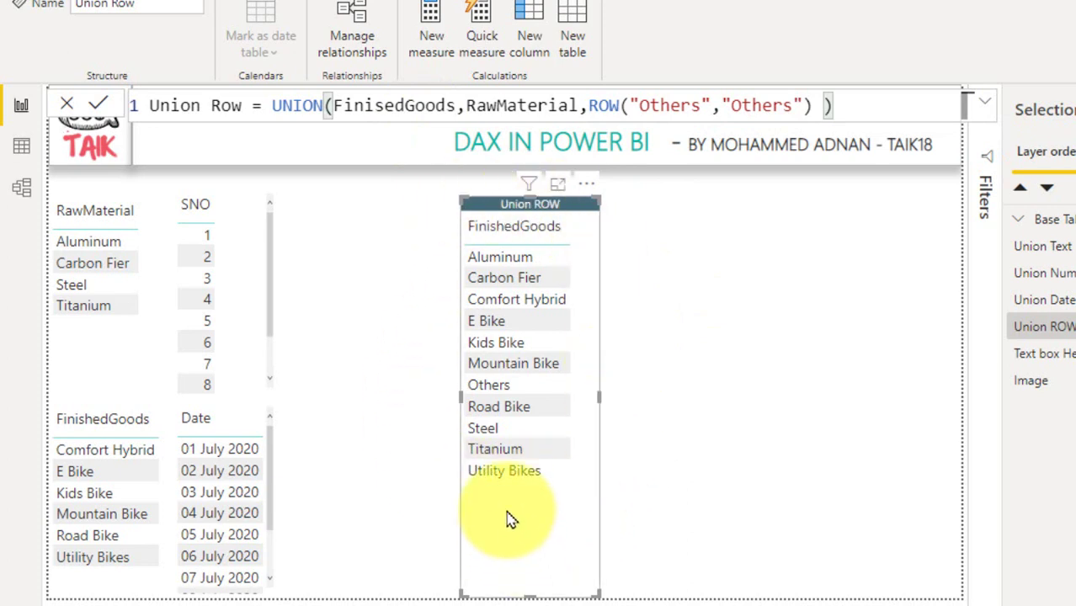